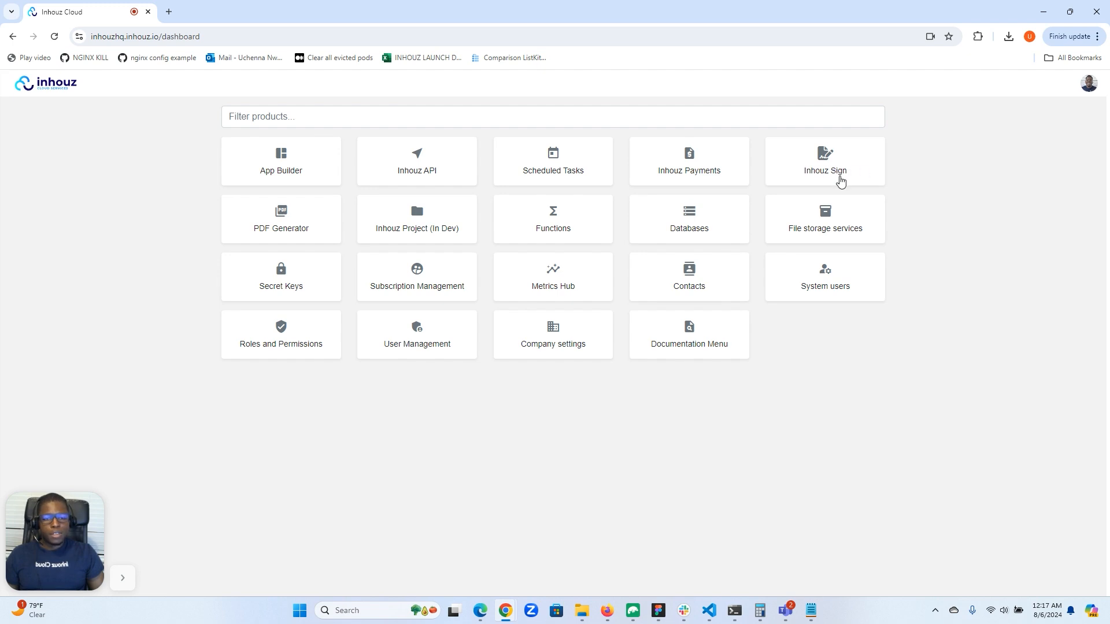
# Open Inhouz Sign and start a new document named "Test proposal xx23".
pyautogui.click(829, 177)
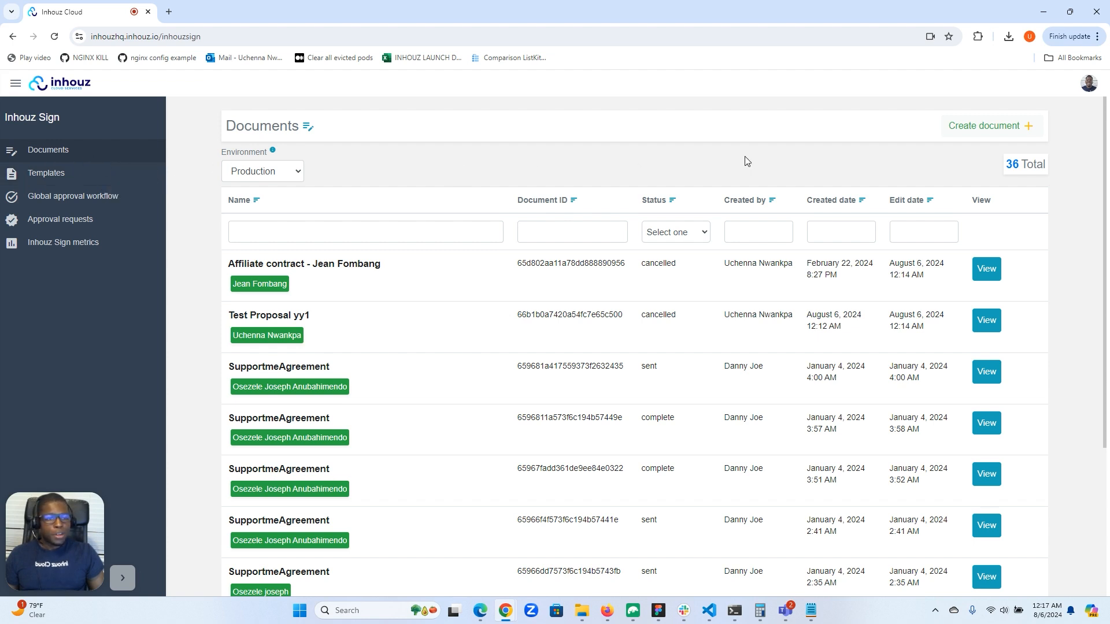
pyautogui.click(989, 125)
pyautogui.click(211, 218)
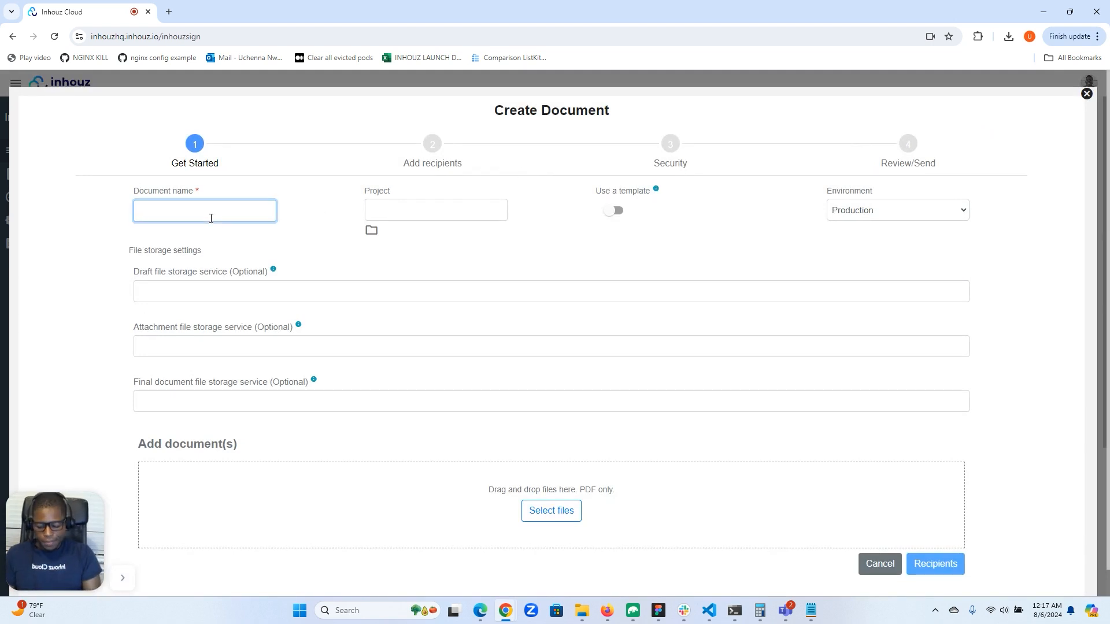
pyautogui.write('T')
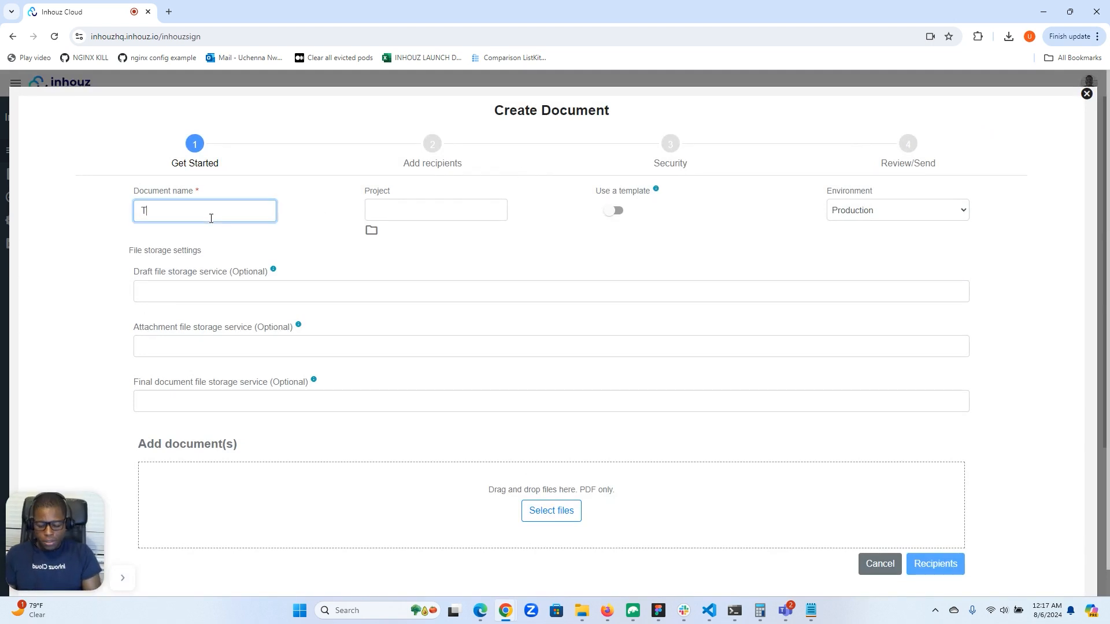
pyautogui.write('est prop')
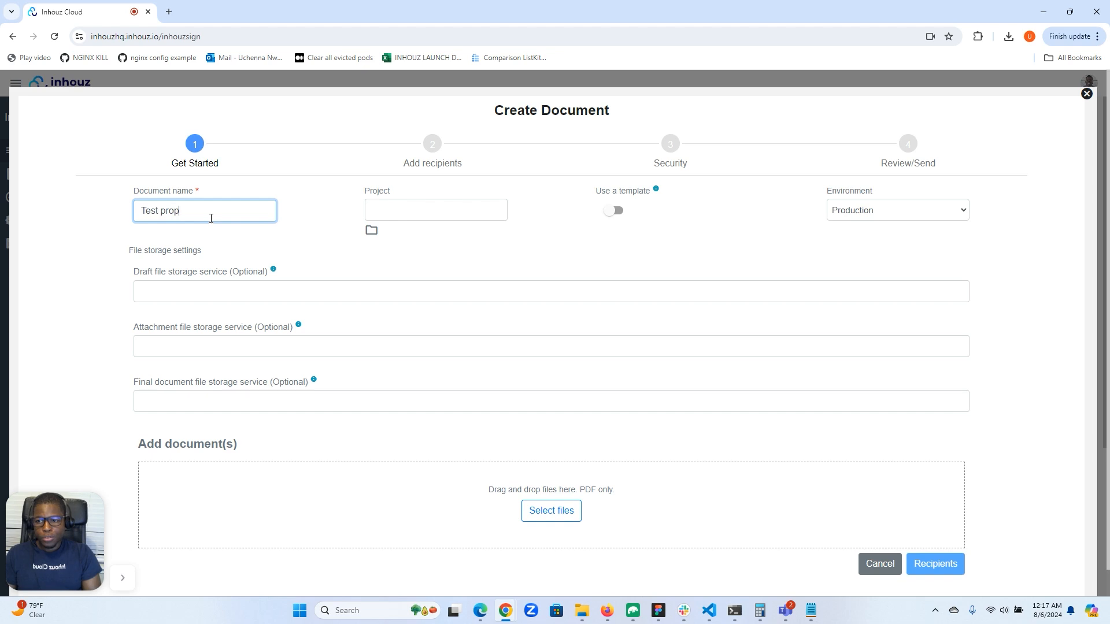
pyautogui.write('osal xx')
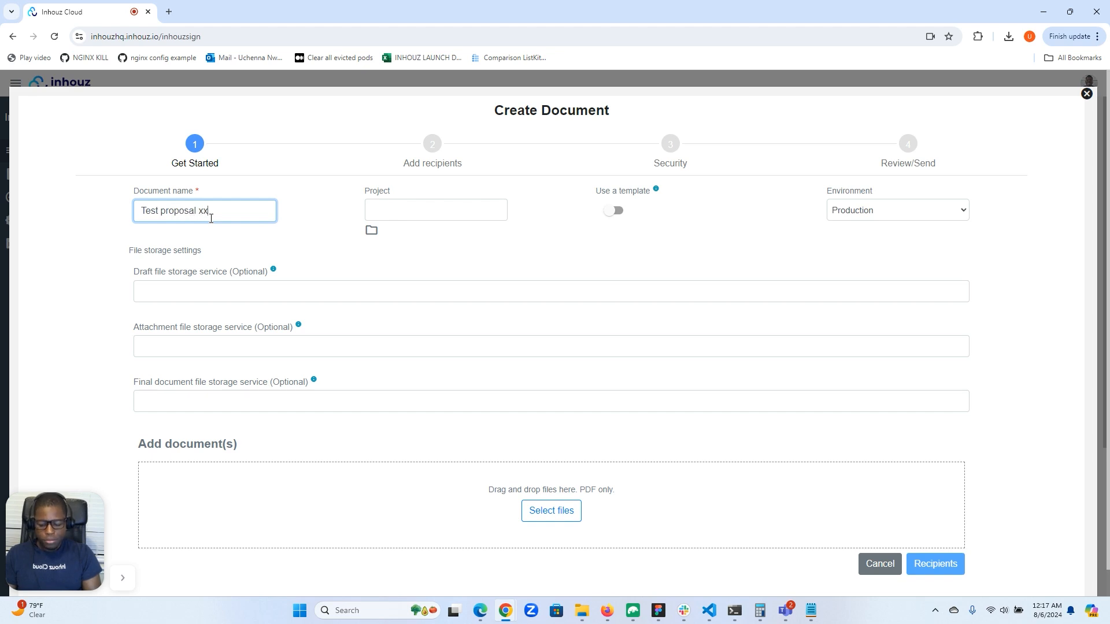
pyautogui.write('23')
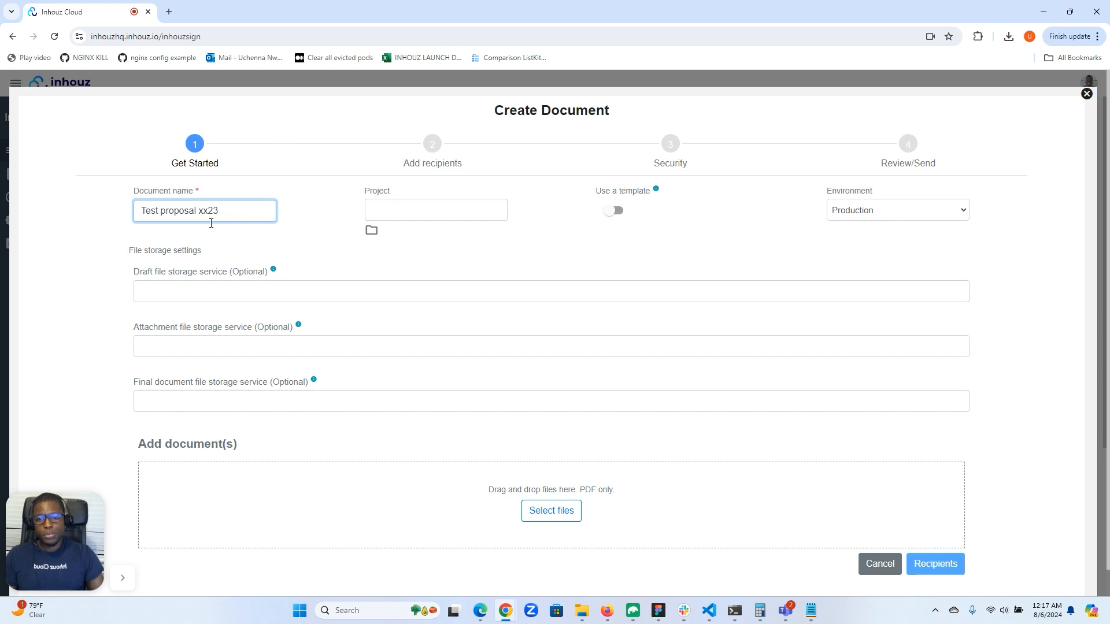
# Base the document on the "Test proposal" template, set its environment to Development, and continue to the recipients.
pyautogui.click(615, 212)
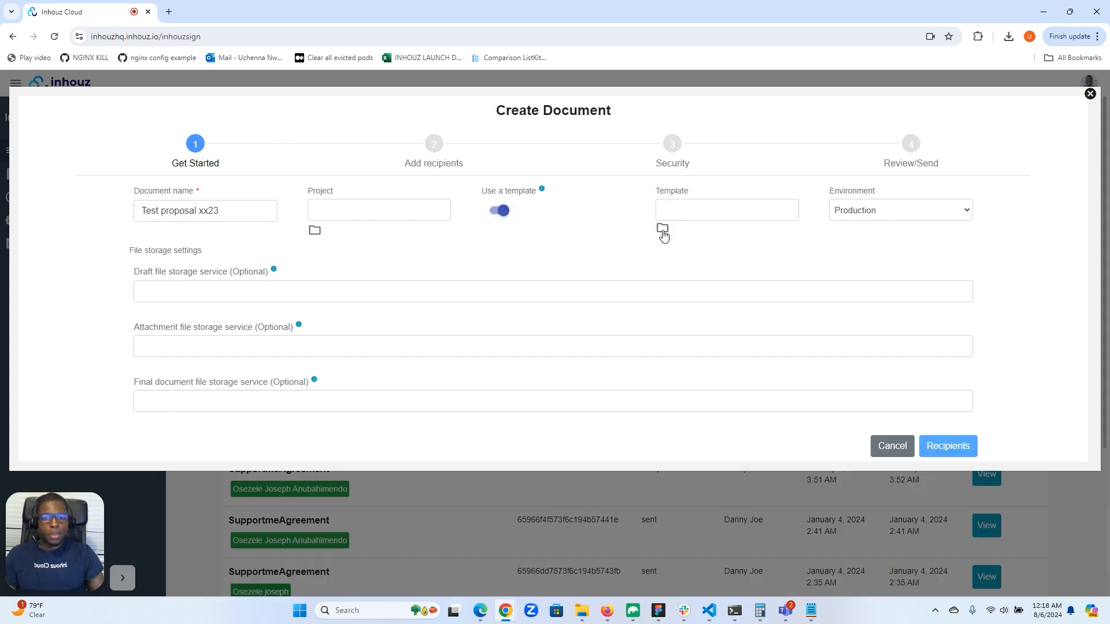
pyautogui.click(663, 231)
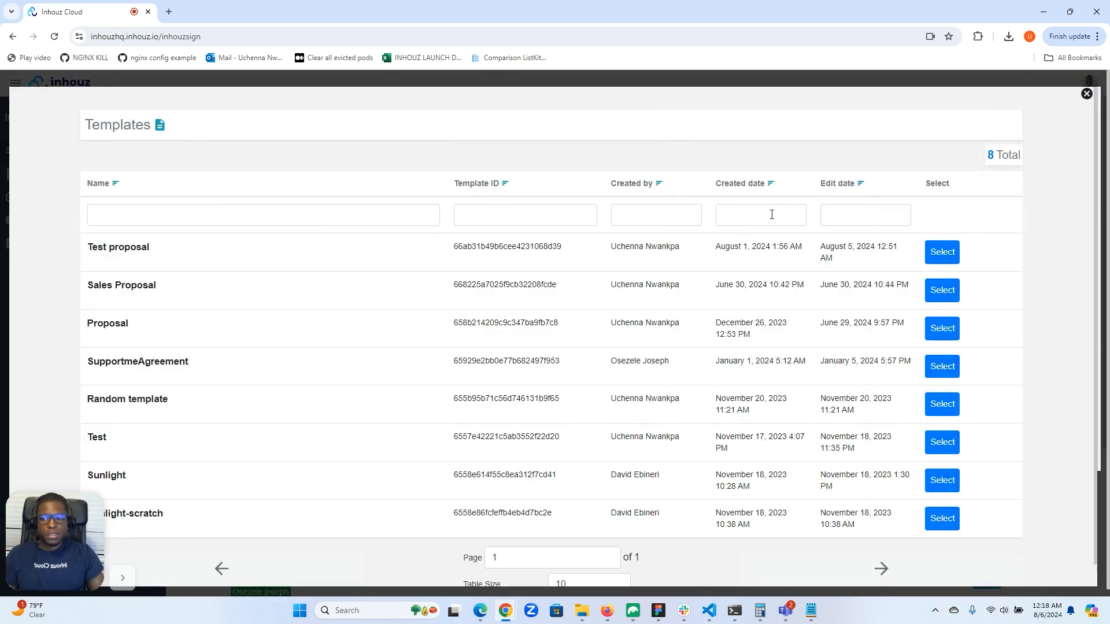
pyautogui.click(943, 252)
pyautogui.click(912, 210)
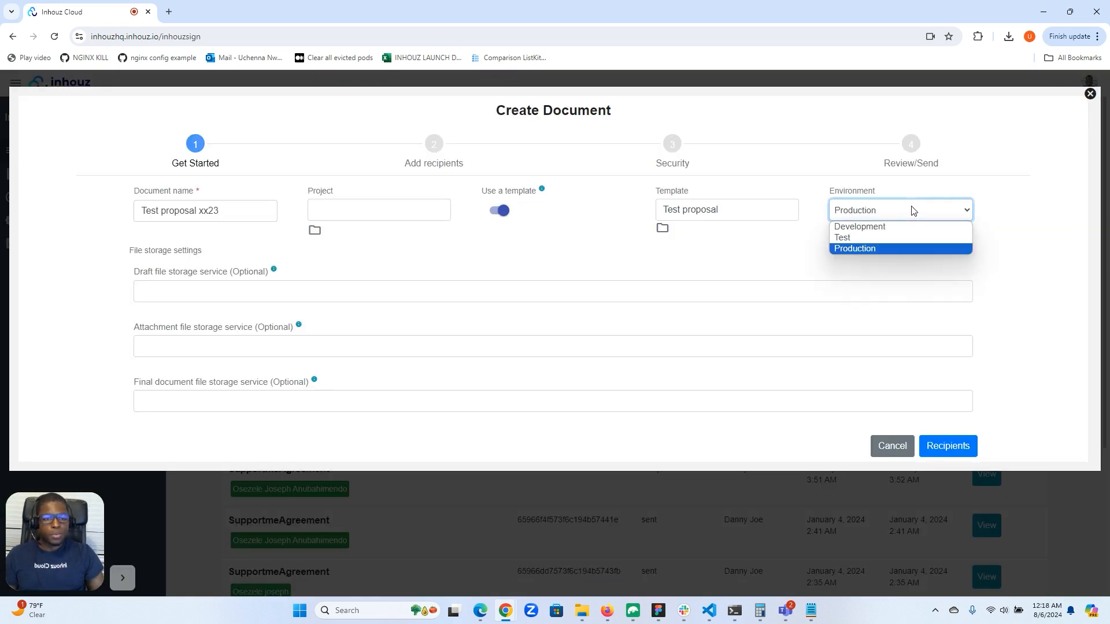
pyautogui.click(877, 231)
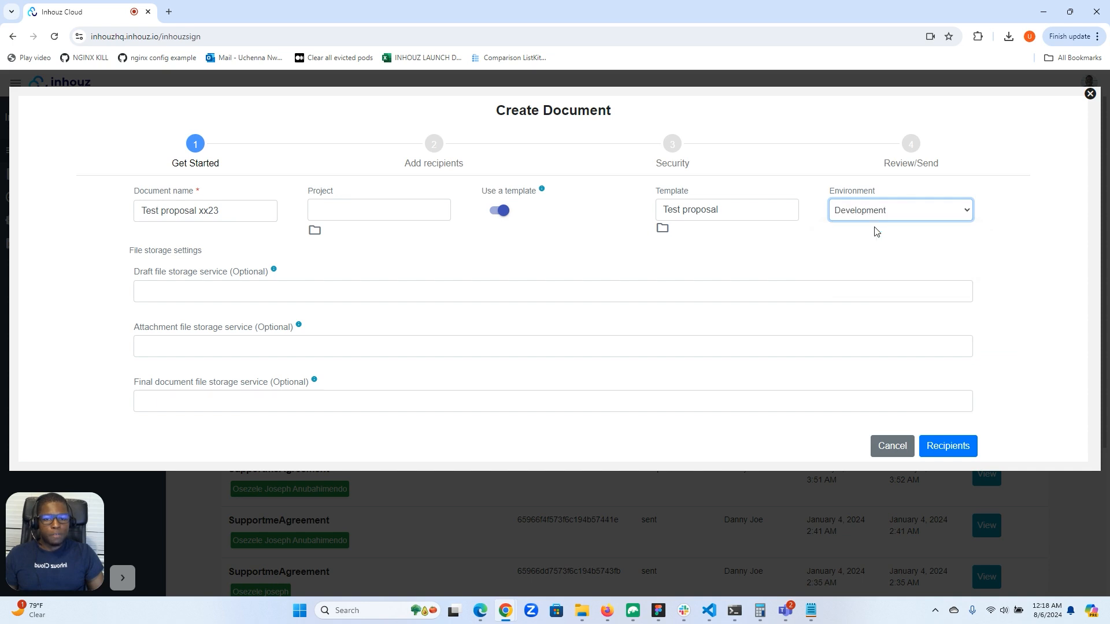
pyautogui.click(948, 445)
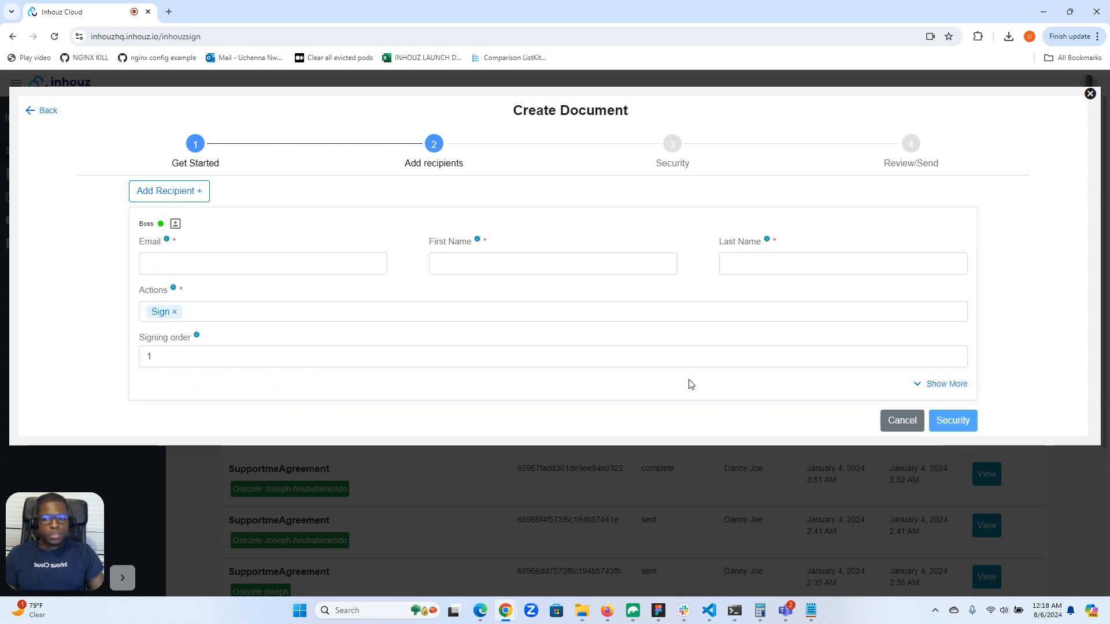
# Fill in the signing recipient's email, first name and last name from the saved suggestion, and continue to the security settings.
pyautogui.click(297, 265)
pyautogui.click(291, 298)
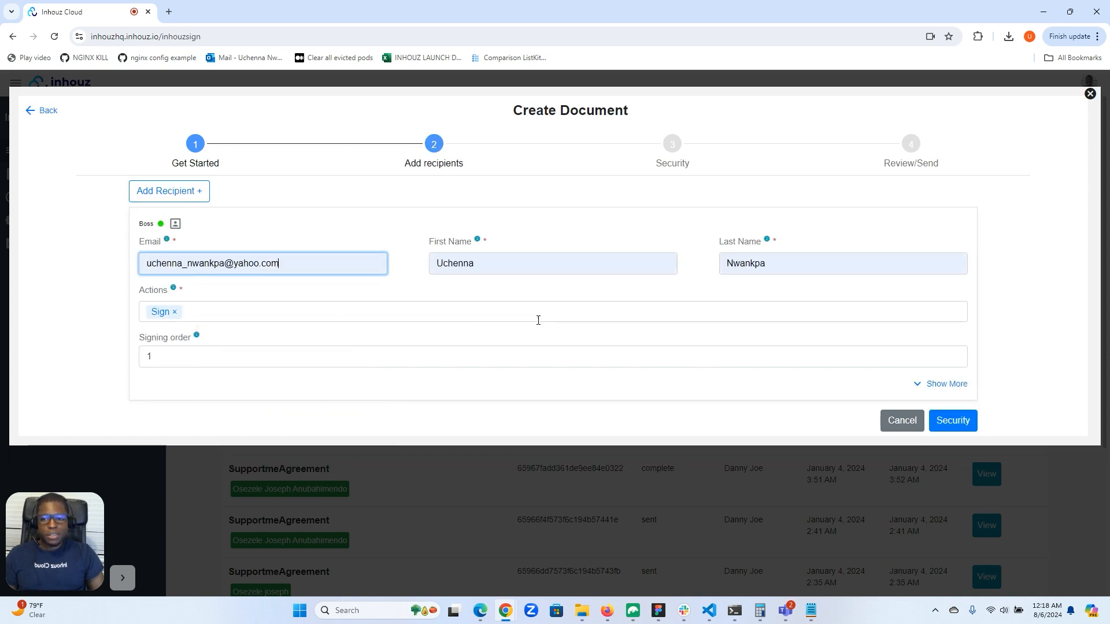
pyautogui.click(952, 420)
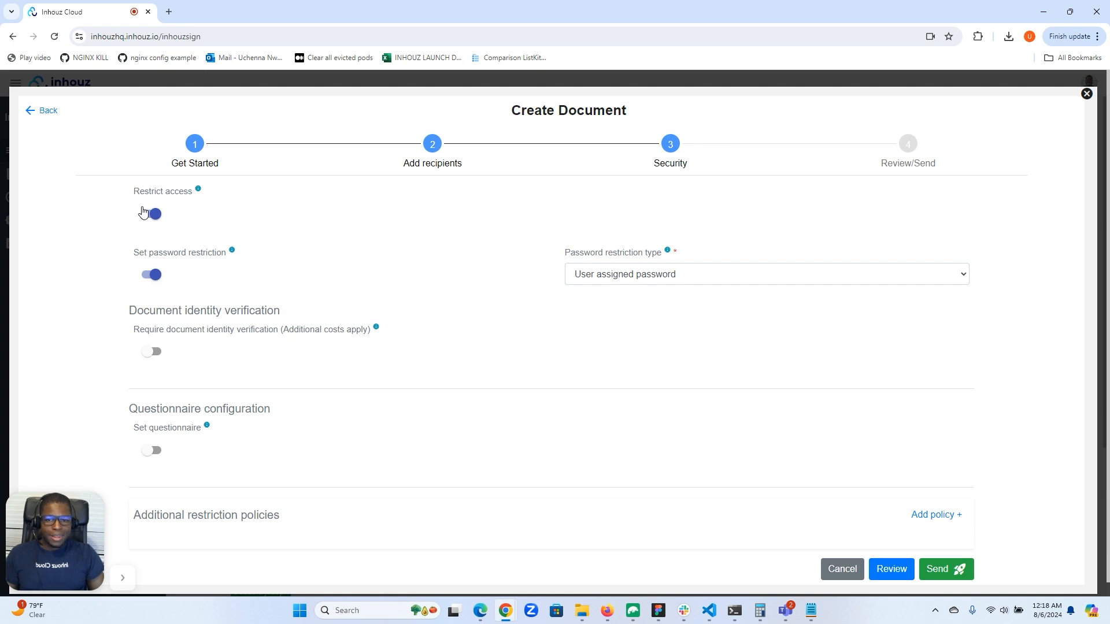
# Turn off the password restriction, require document identity verification instead, and send the document.
pyautogui.click(149, 275)
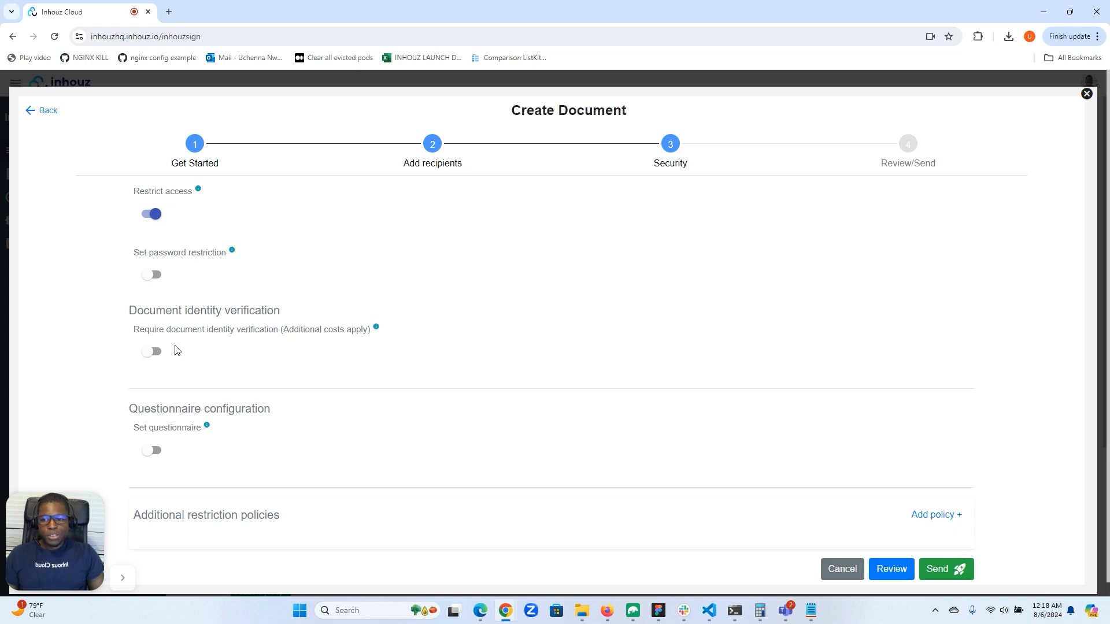
pyautogui.click(155, 351)
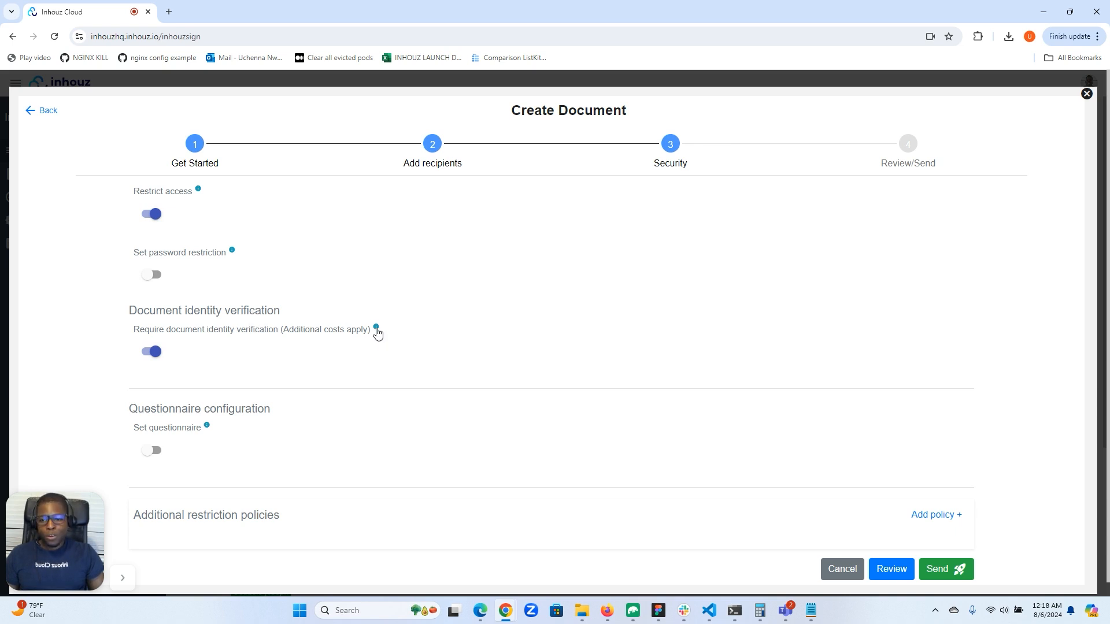
pyautogui.moveTo(377, 328)
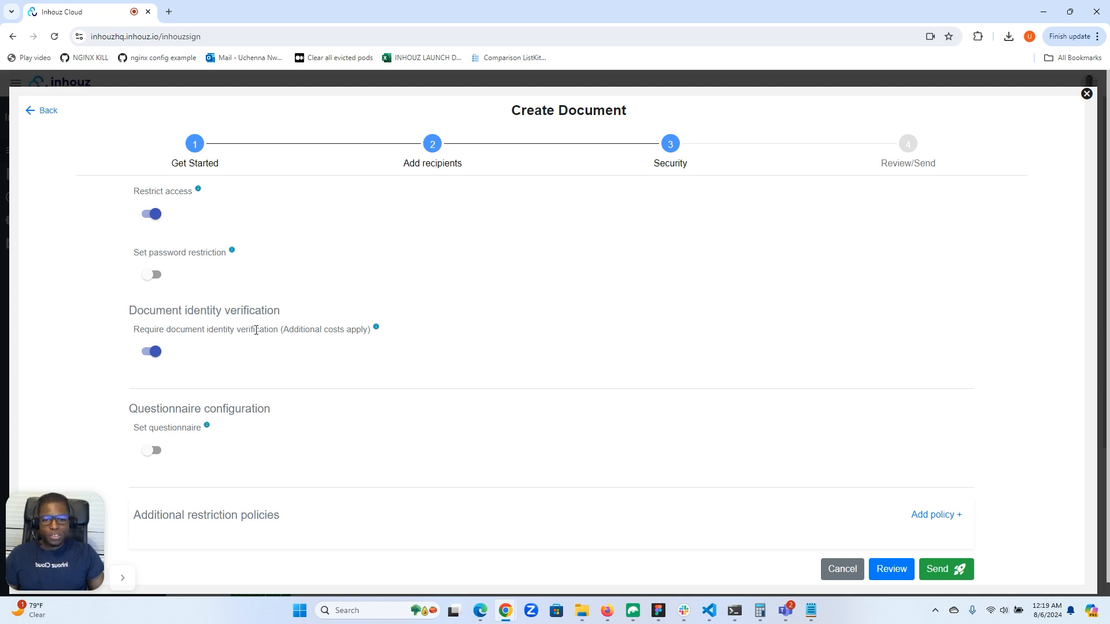
pyautogui.click(949, 572)
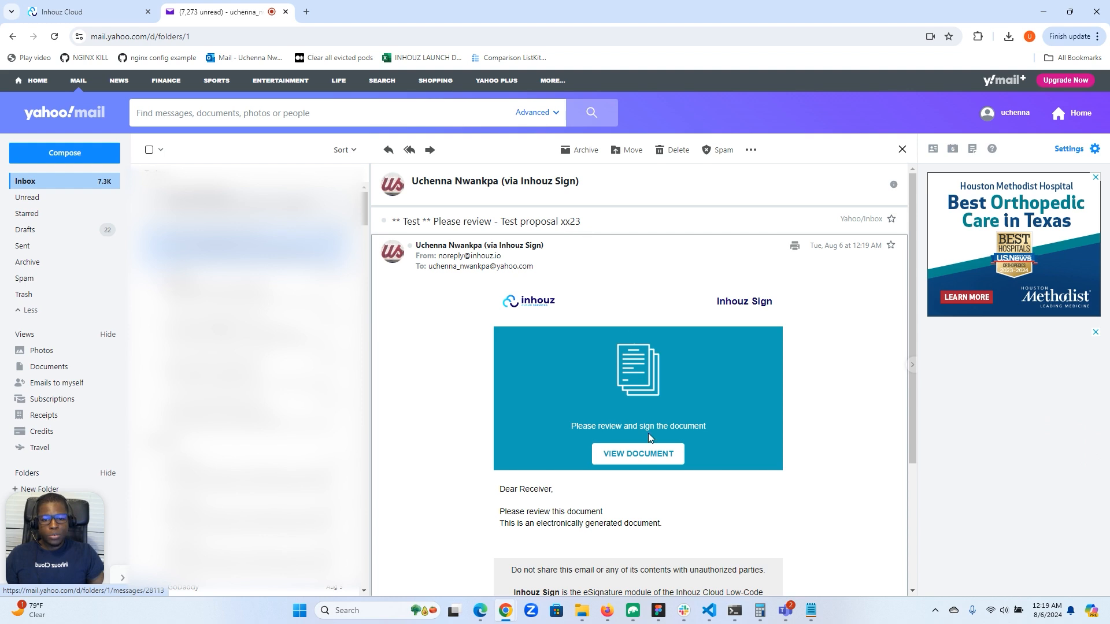
# Open the document from the review request email and complete the ID verification with the "Verification success" test data.
pyautogui.click(639, 454)
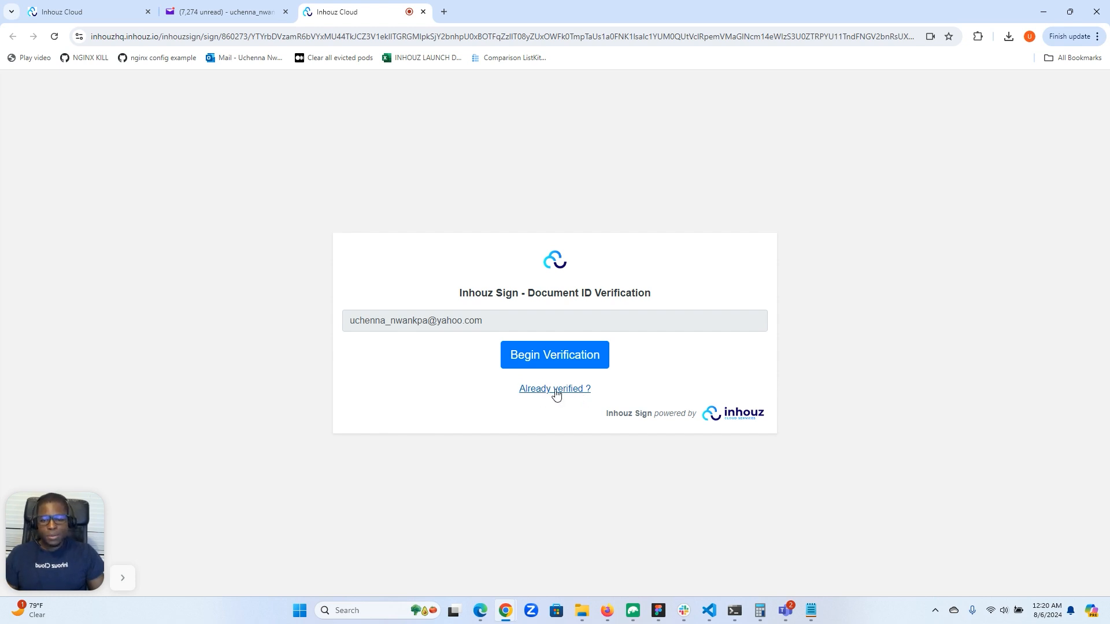
pyautogui.click(558, 357)
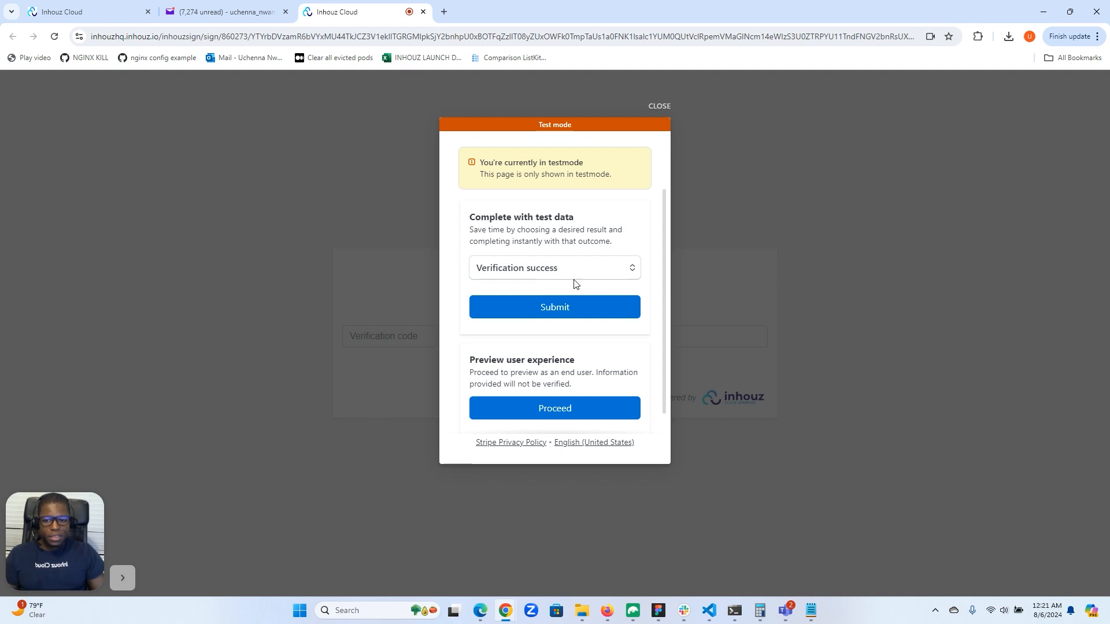
pyautogui.click(545, 315)
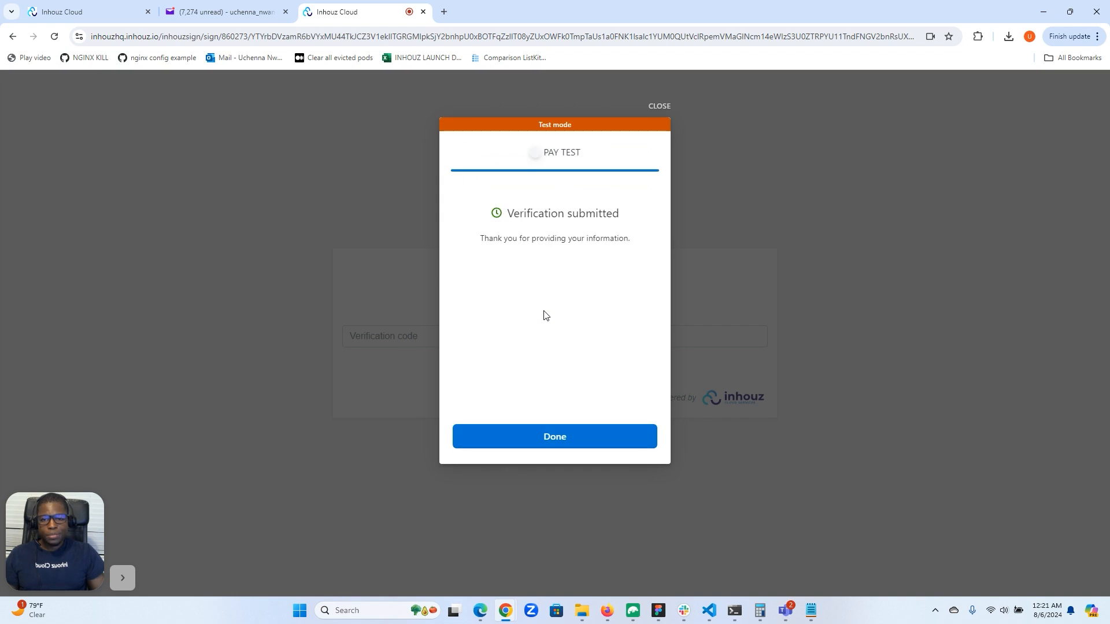
pyautogui.click(547, 443)
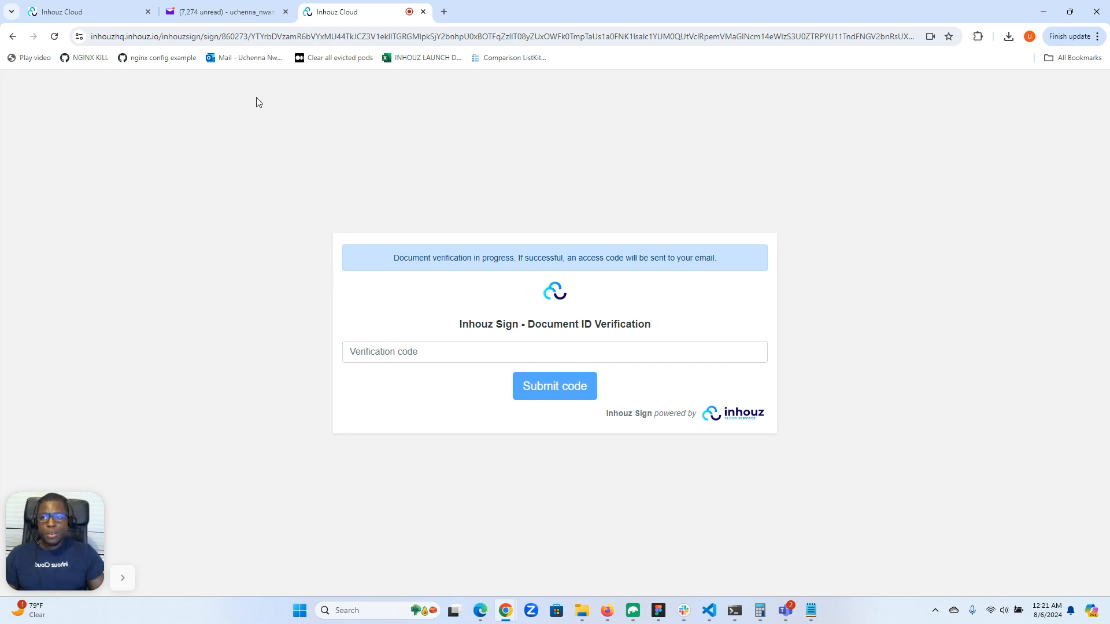
# Switch to Yahoo Mail and copy the access code from the "Document identity verification successful" email.
pyautogui.click(228, 9)
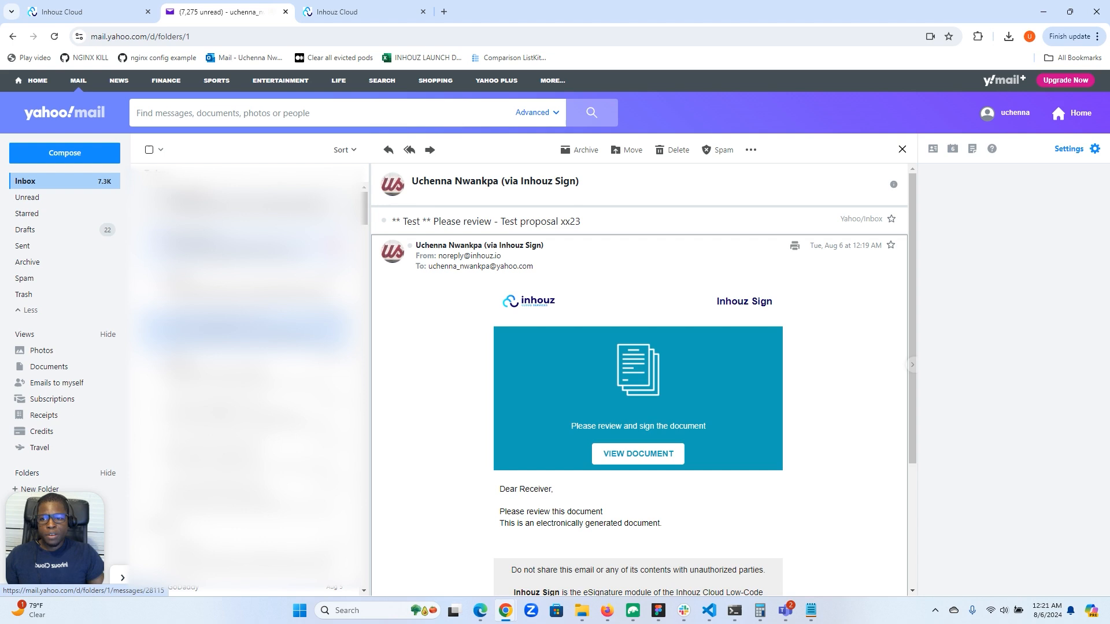
pyautogui.click(245, 247)
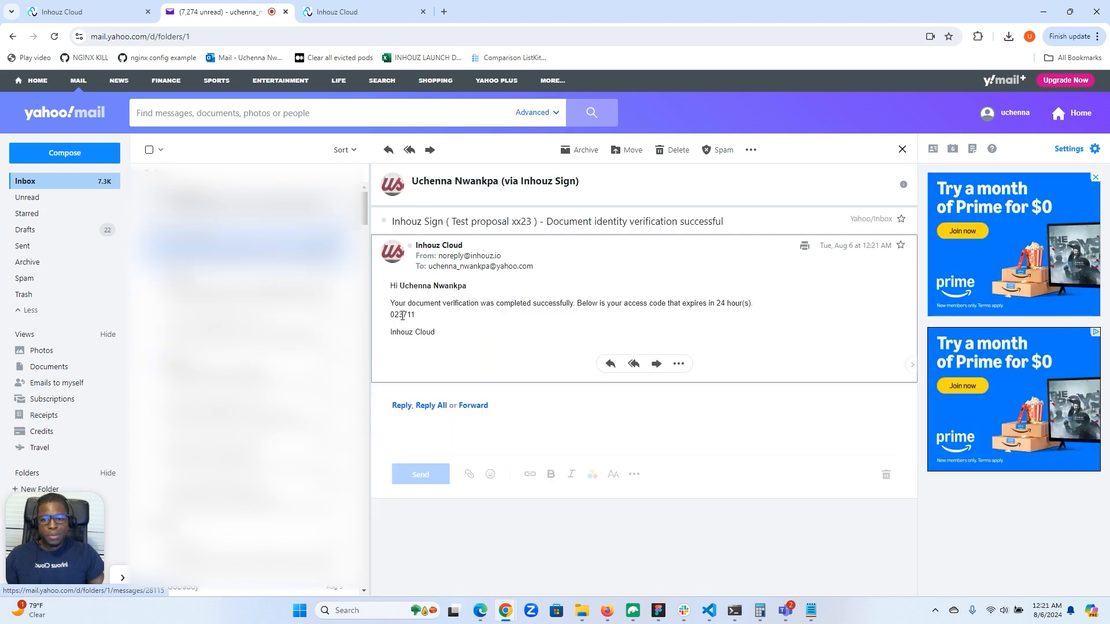
pyautogui.doubleClick(403, 315)
pyautogui.rightClick(401, 315)
pyautogui.click(426, 327)
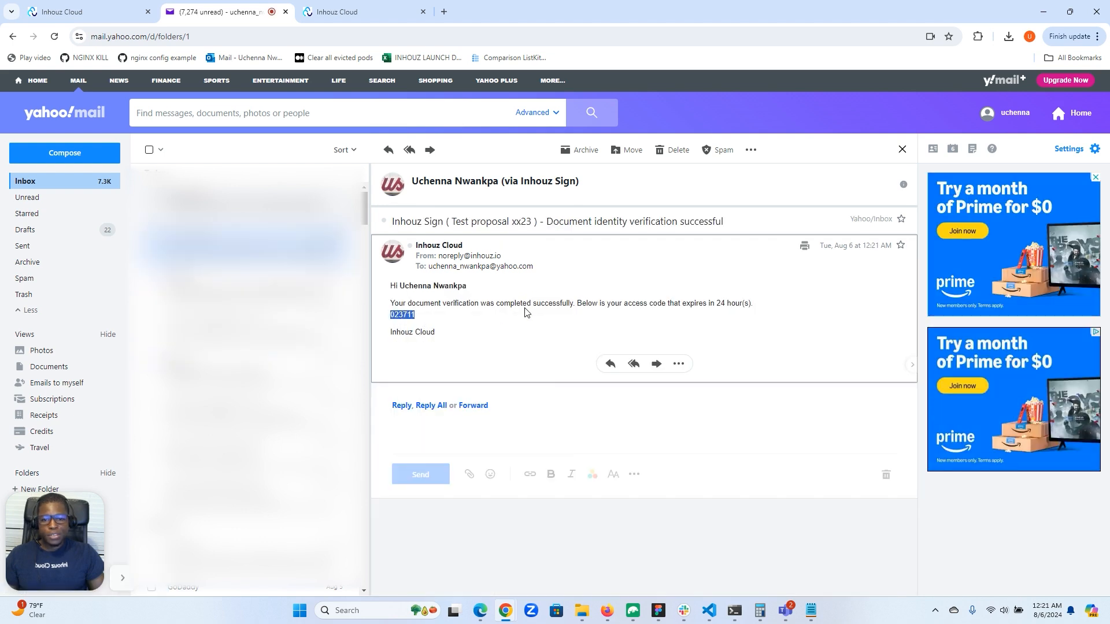
# Return to the Inhouz Sign verification page, paste the verification code and submit it to open the document.
pyautogui.click(360, 12)
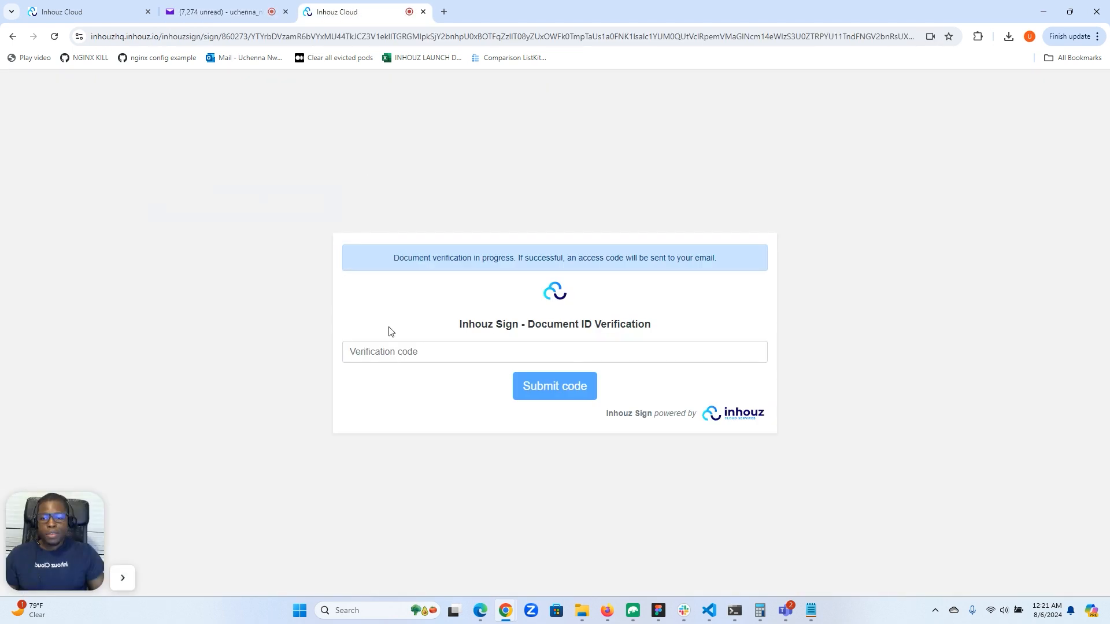
pyautogui.click(389, 356)
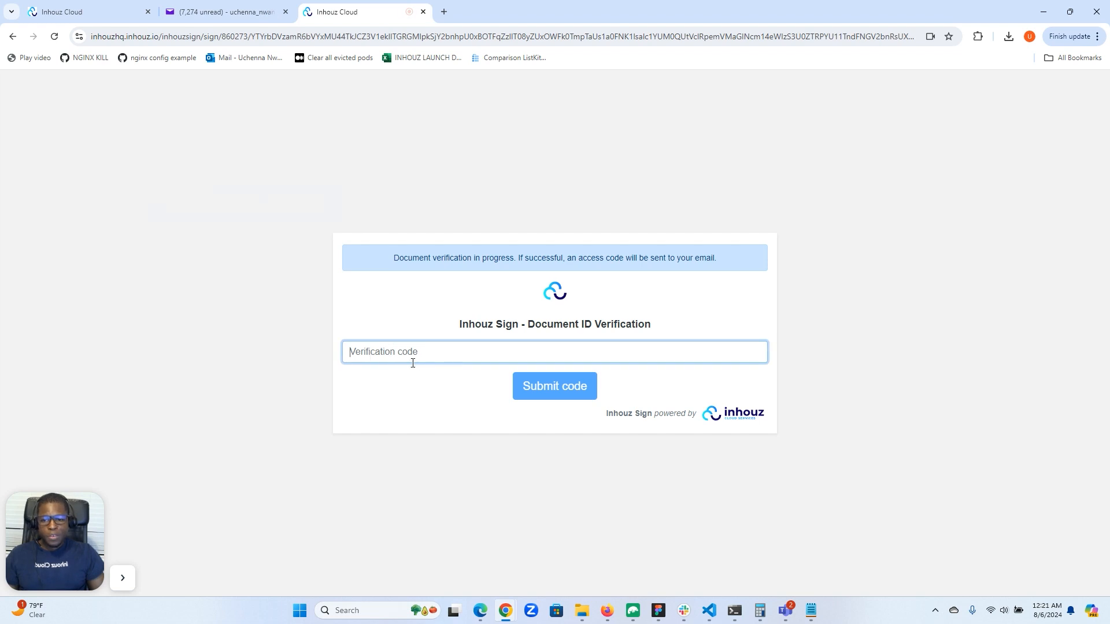
pyautogui.hotkey('ctrl', 'v')
pyautogui.click(527, 387)
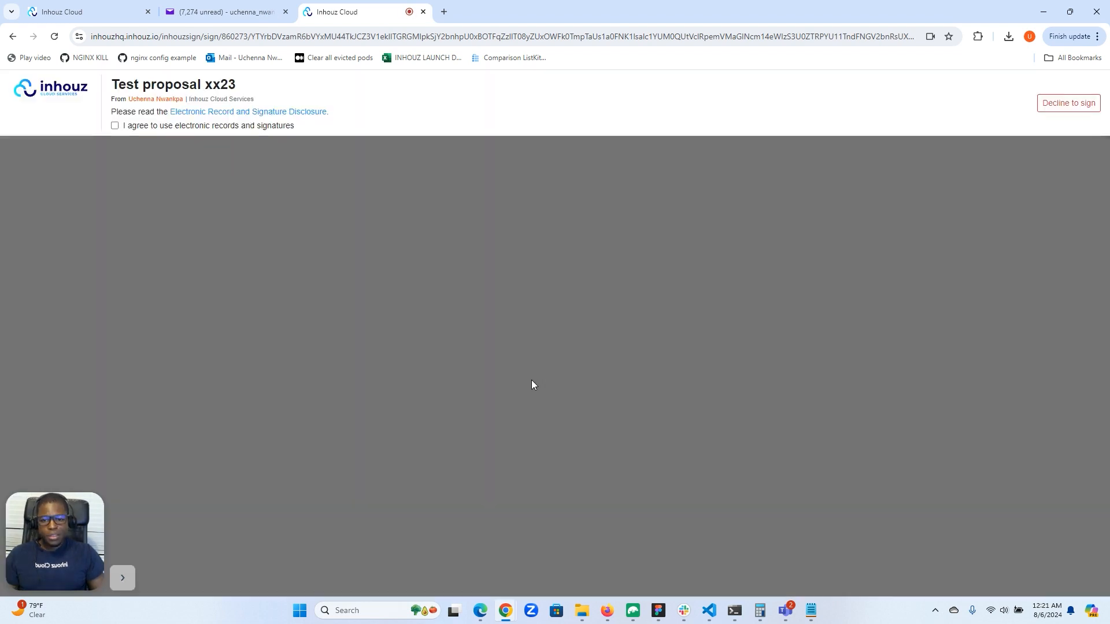